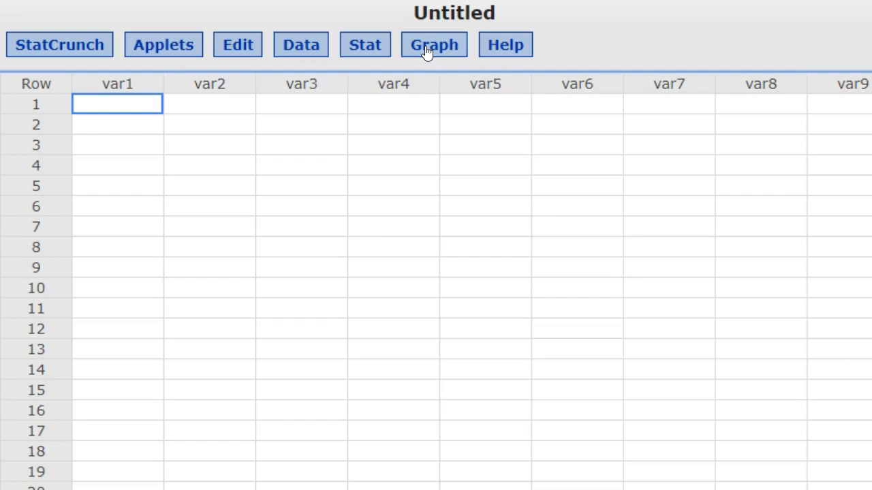
Rename the first column of the data table from var1 as gym sessions
click(158, 109)
click(150, 114)
click(145, 85)
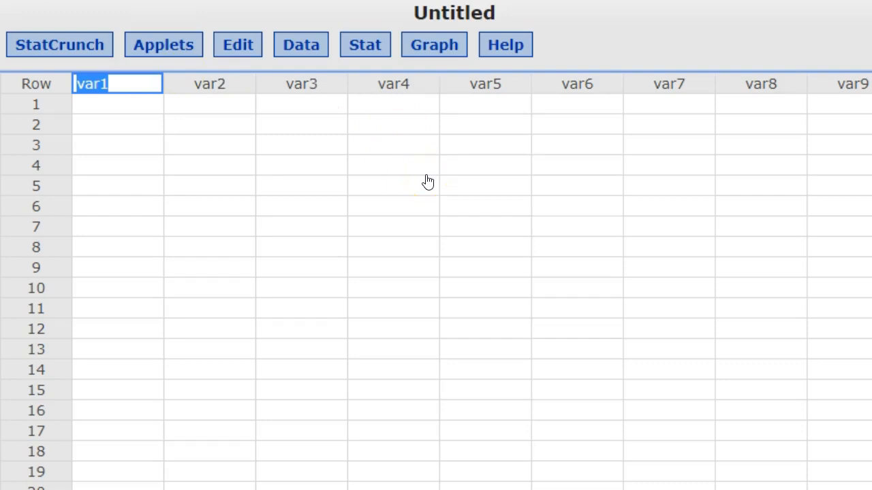
text(g)
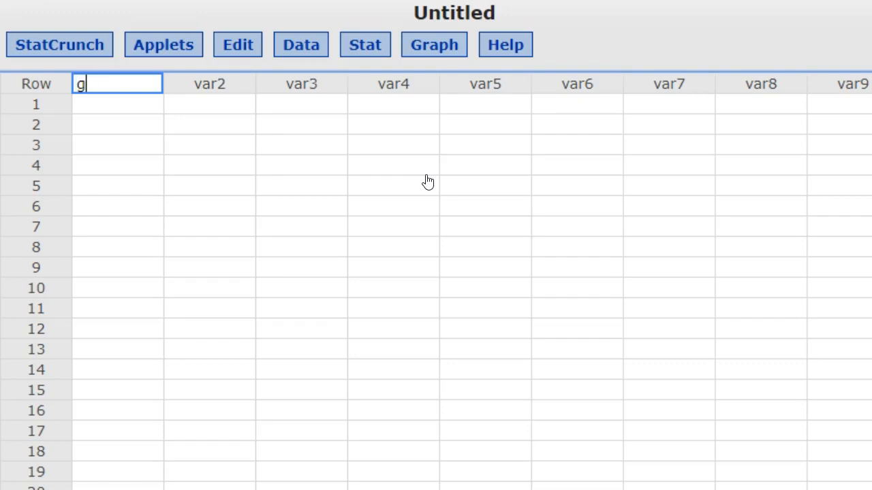
text(ym sessions)
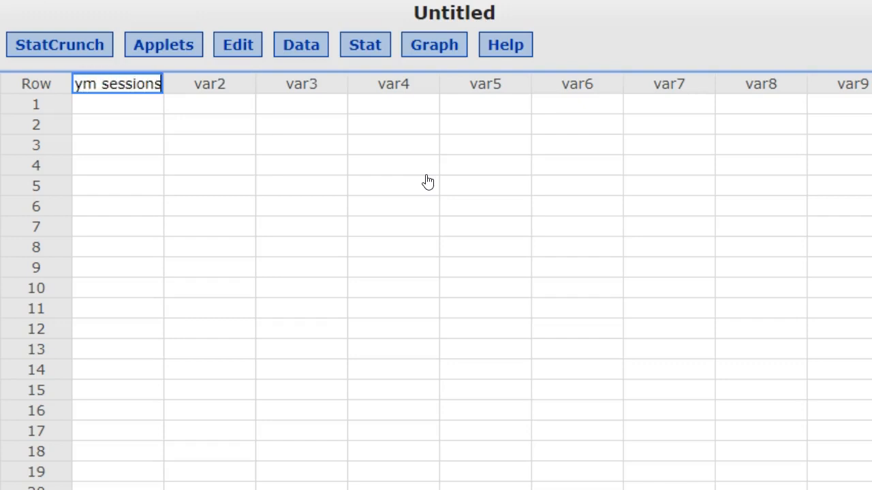
click(428, 182)
Enter the categories 60 min, 90 min and 120 min in rows 1 to 3 of the gym sessions column
click(134, 102)
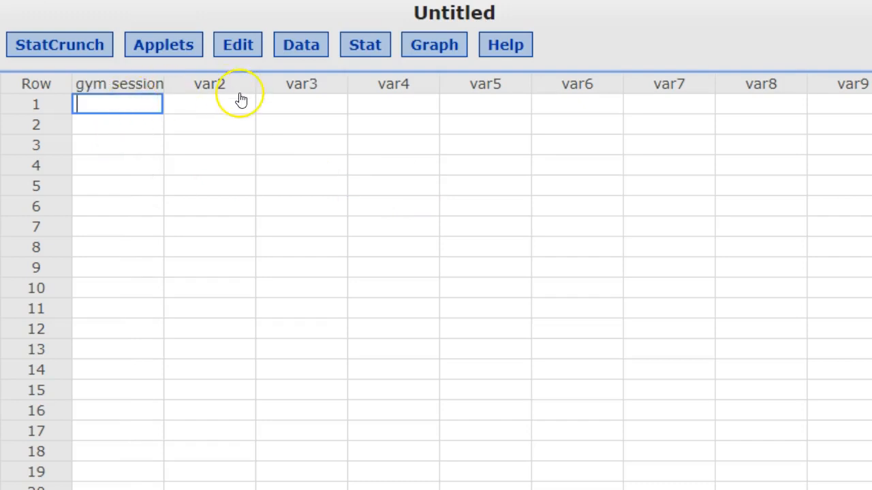
text(60 min)
key(Return)
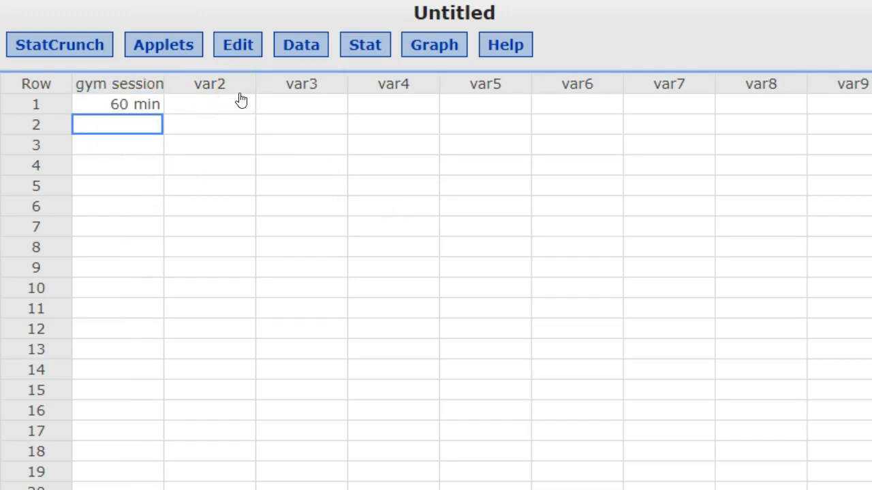
text(90 min)
key(Return)
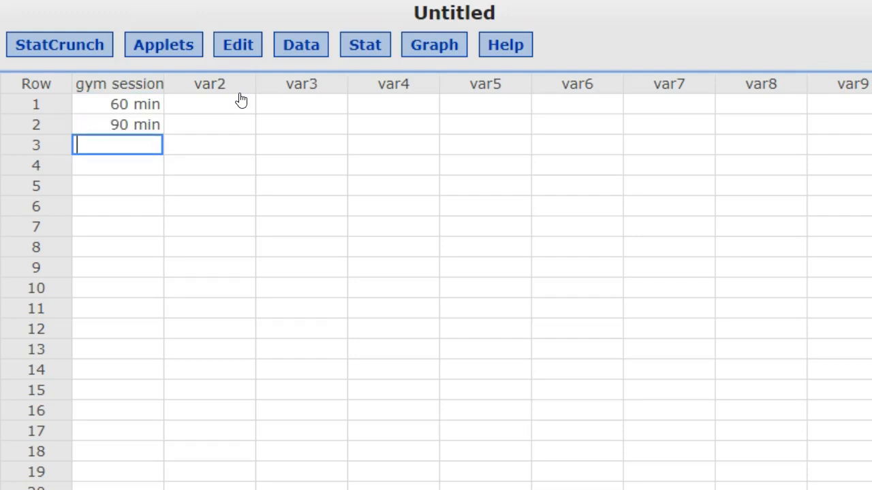
text(120 min)
click(299, 248)
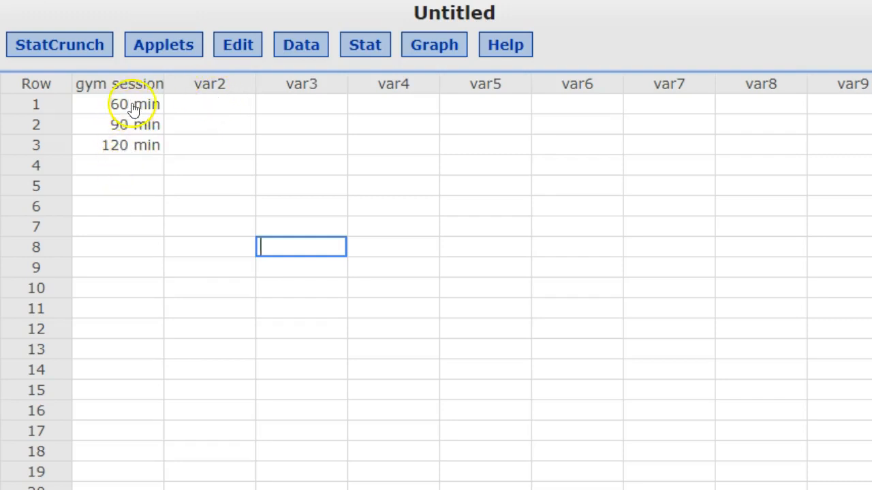
Rename the second column of the data table as rel freq
click(230, 84)
text(rel freq)
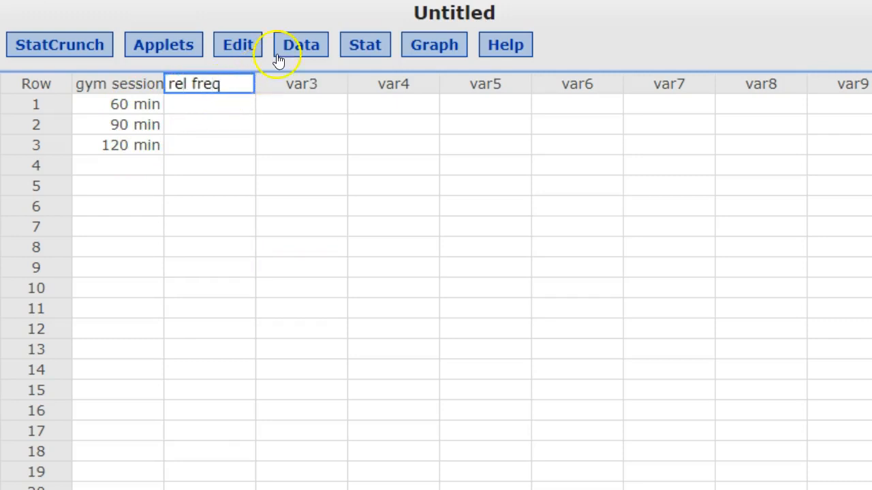
click(282, 207)
Enter the relative frequencies .8, .15 and .05 in rows 1 to 3 of the rel freq column
click(205, 106)
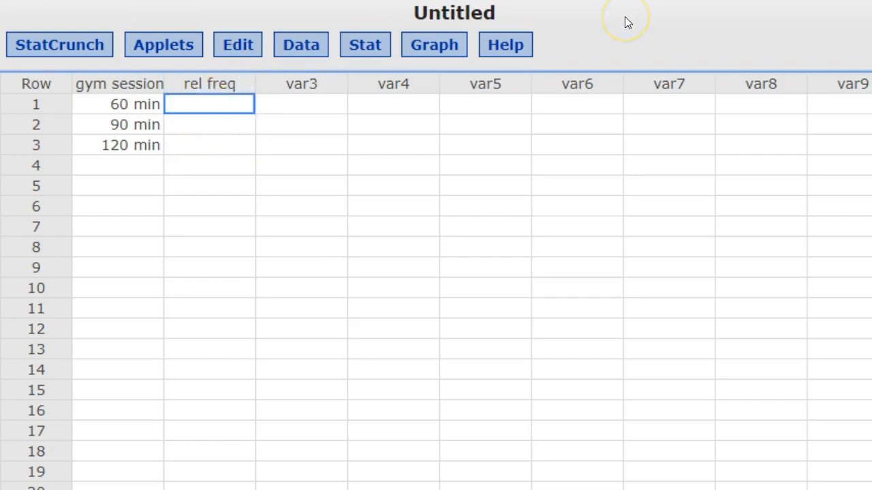
text(.8)
click(307, 158)
click(227, 126)
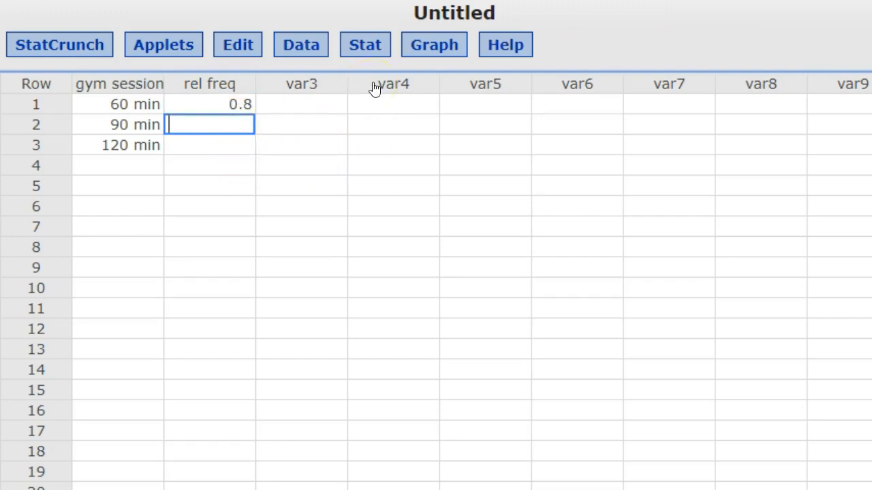
text(.15)
click(302, 181)
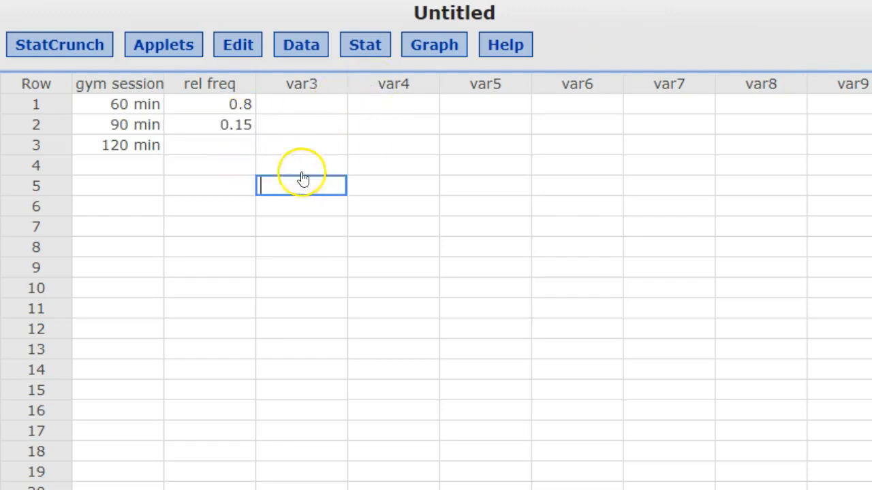
click(238, 141)
text(.05)
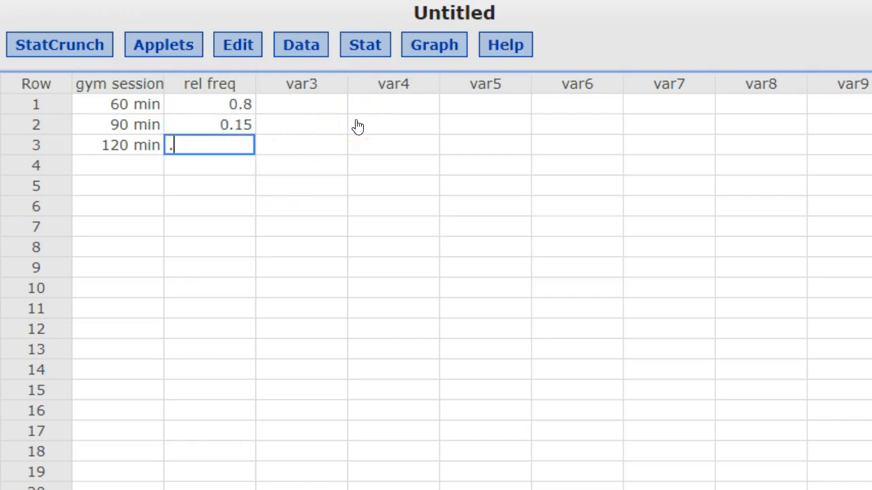
click(357, 269)
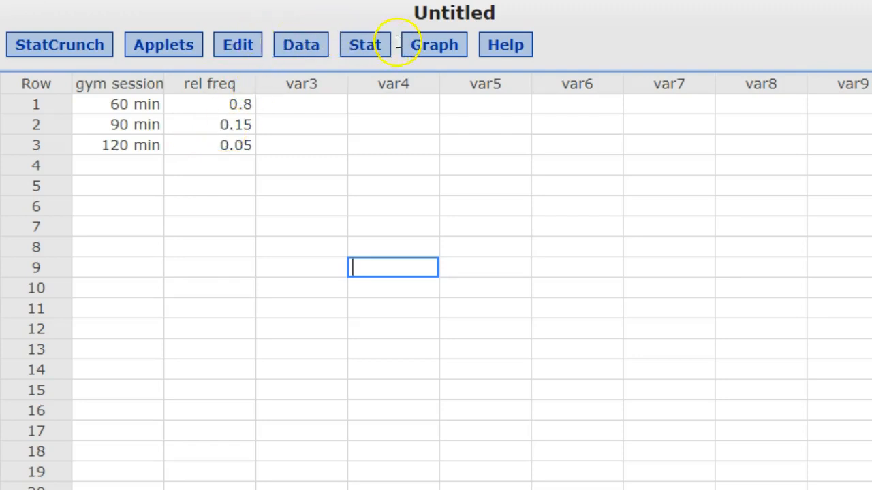
Start a bar plot with summary data and move its setup dialog up so the options are visible
click(421, 50)
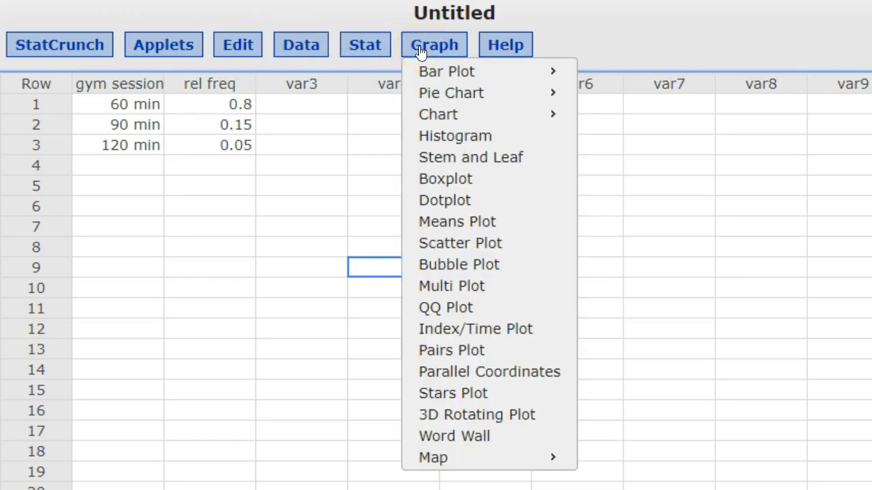
click(424, 71)
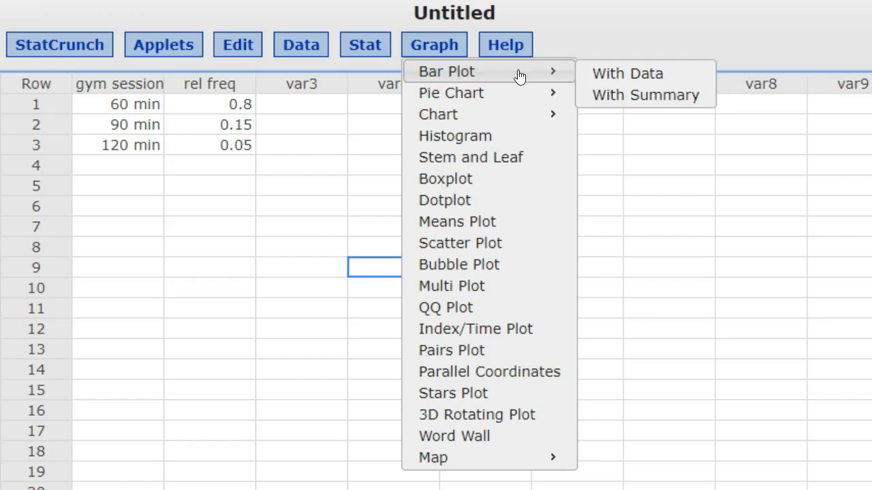
click(612, 98)
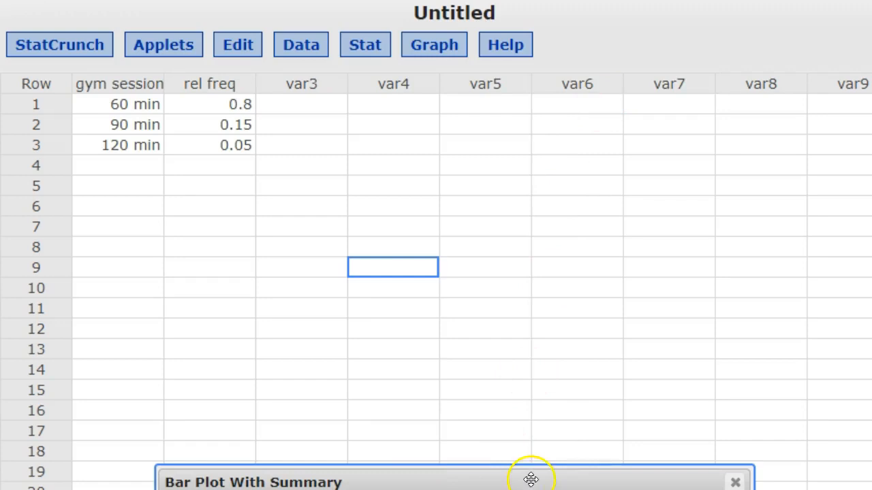
drag(531, 477, 549, 19)
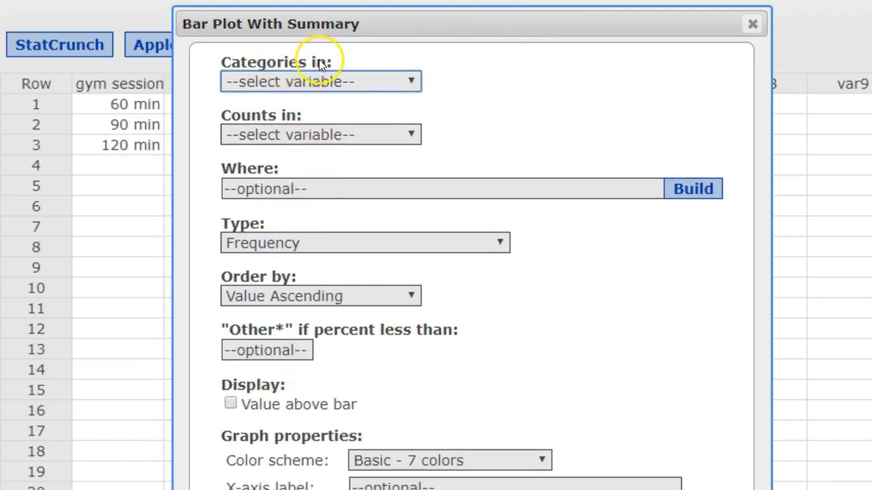
Set the bar plot's categories to gym sessions, its counts to rel freq and its type to Relative Frequency
click(390, 82)
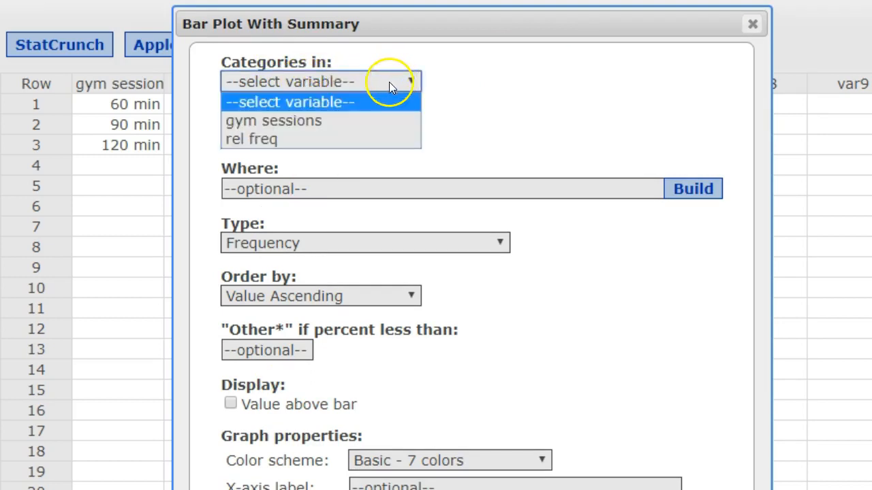
click(288, 122)
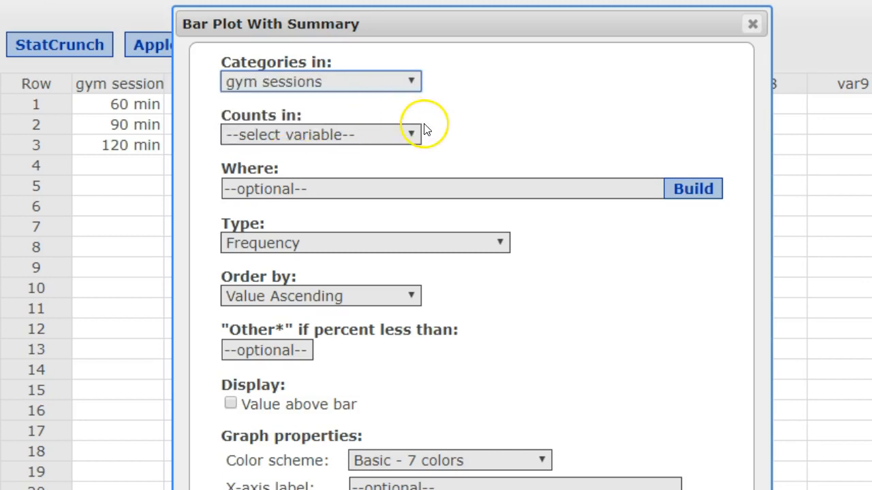
click(402, 130)
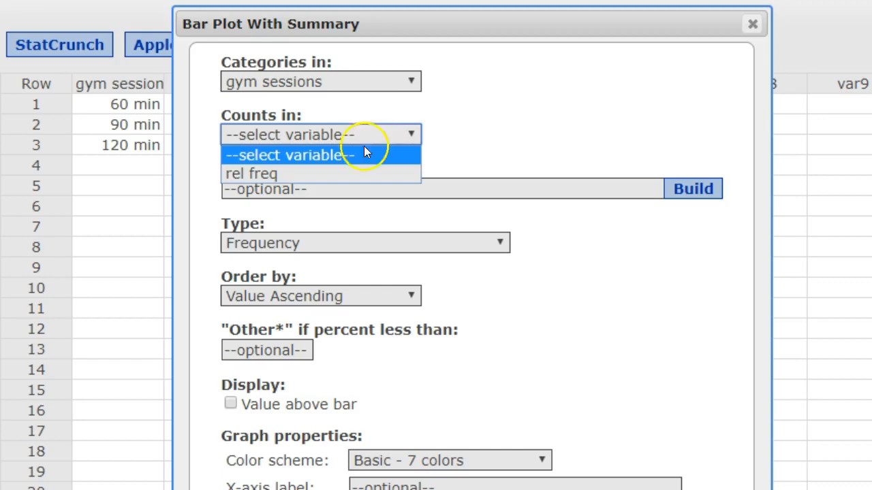
click(279, 173)
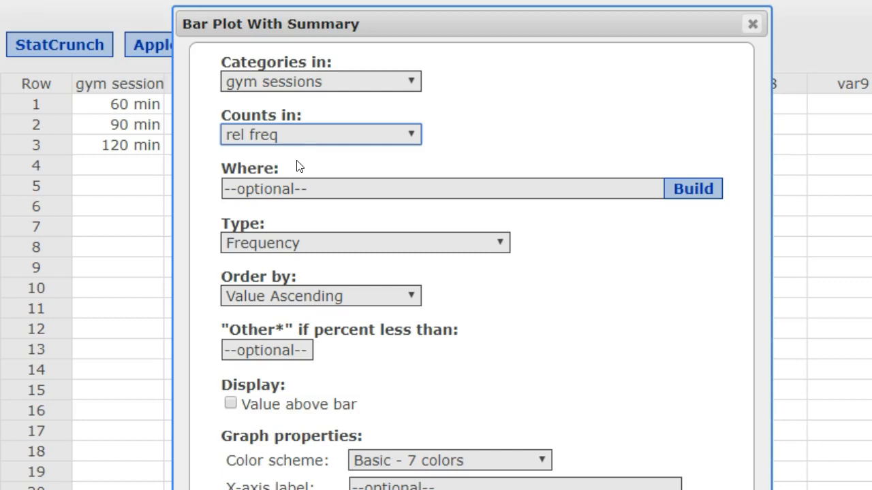
click(359, 243)
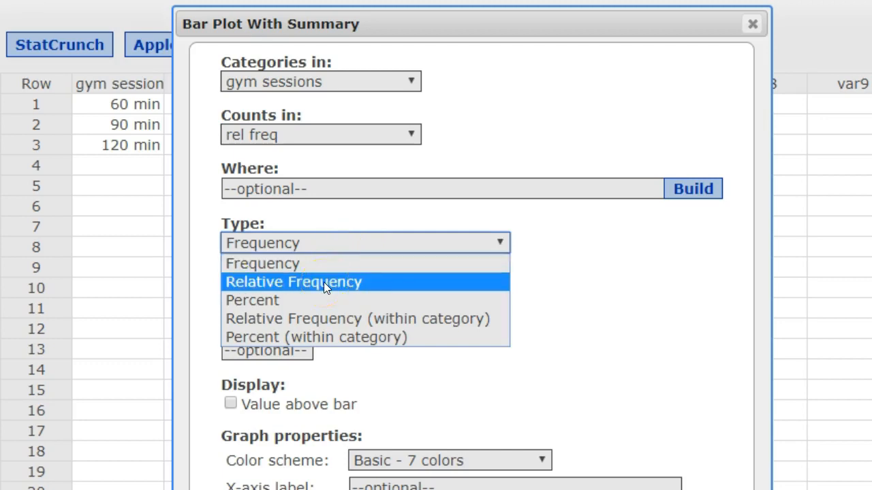
click(324, 282)
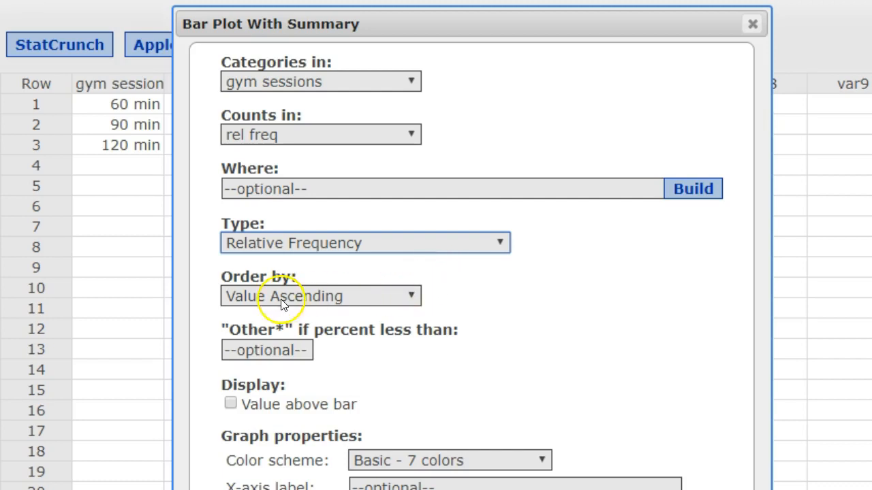
click(361, 295)
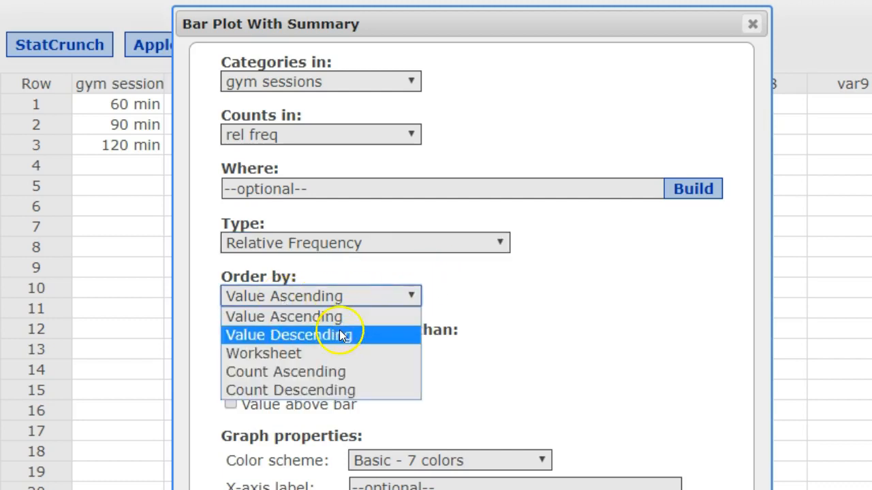
click(618, 291)
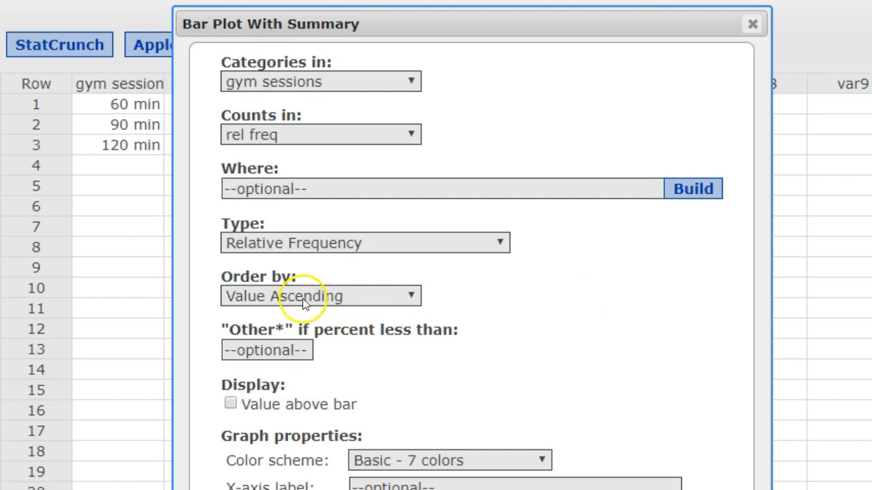
click(421, 241)
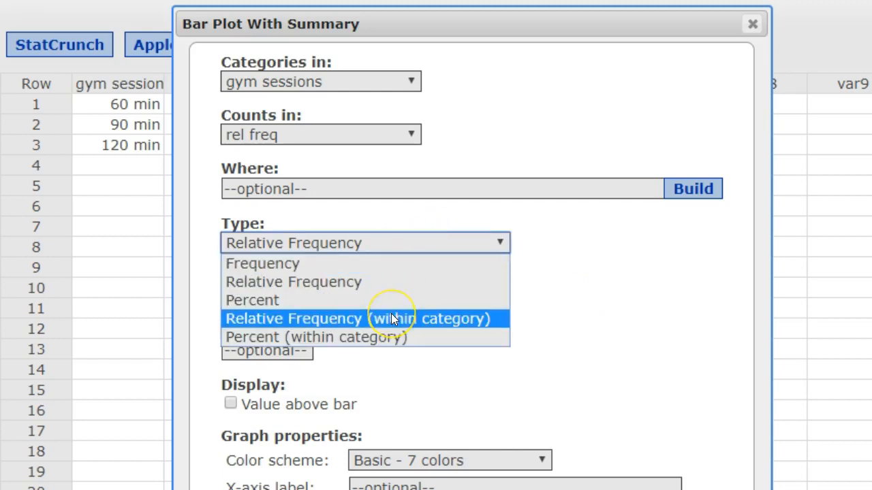
click(393, 318)
click(402, 294)
click(403, 295)
click(429, 242)
click(329, 282)
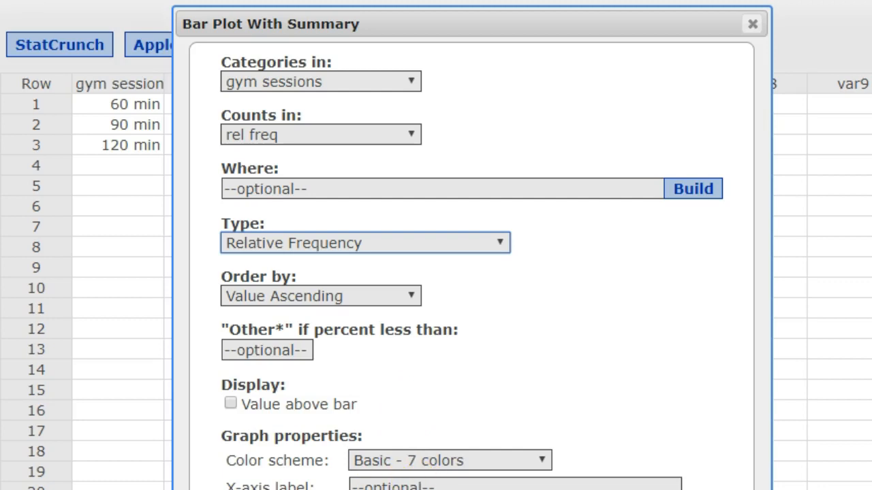
Generate the bar plot with X-axis label gym sessions, Y-axis label rel freq and title Gym Session Time, and bring it fully into view
click(466, 485)
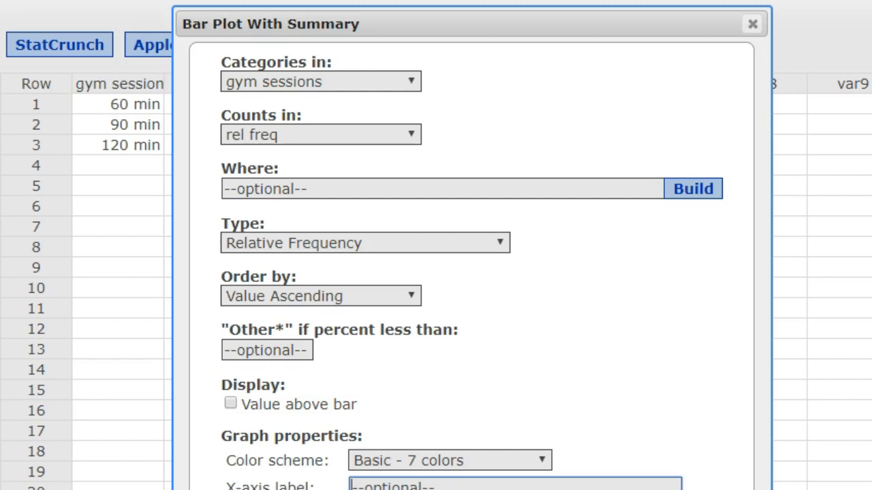
text(gym sessions)
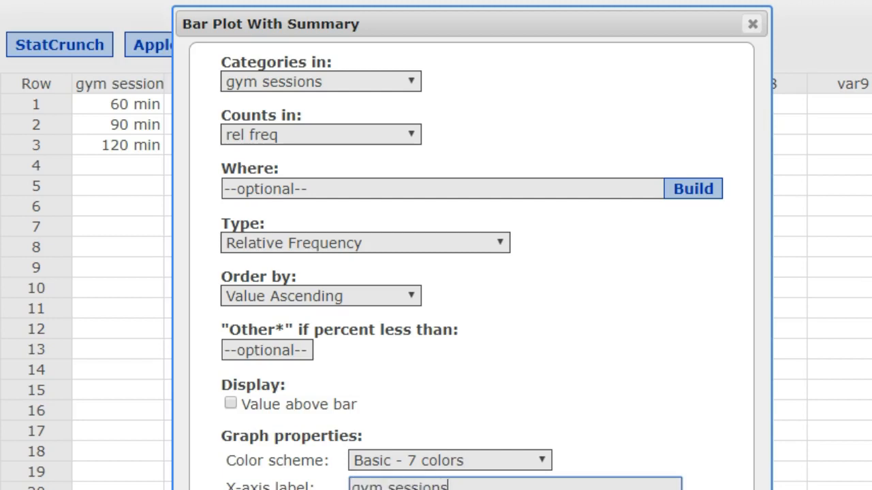
key(Tab)
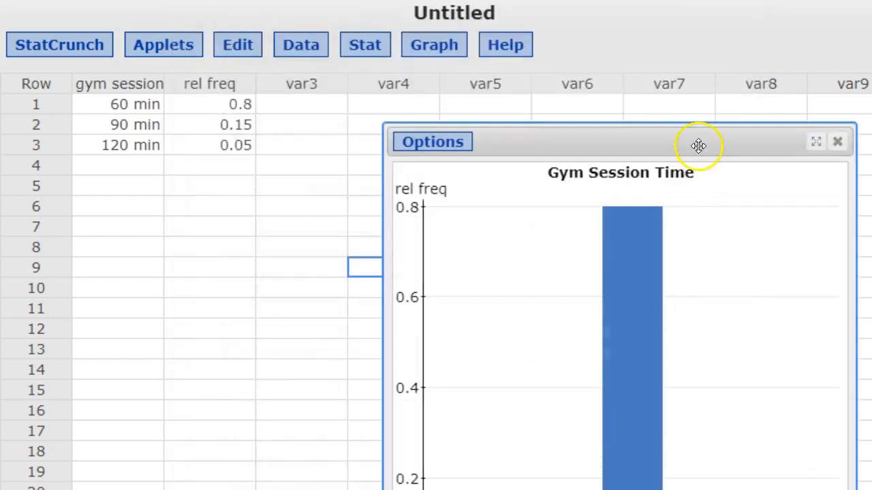
drag(697, 143, 590, 13)
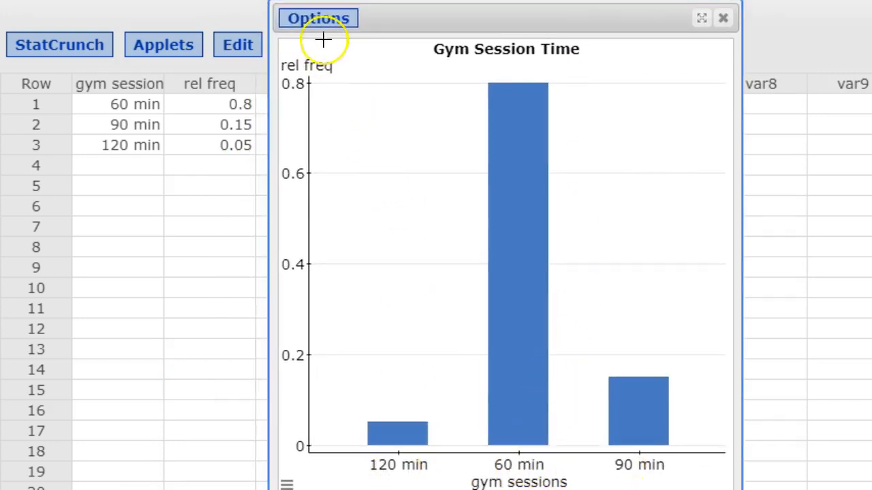
Edit the bar plot to order its categories by Worksheet, regenerate it, and move the graph window fully into view
click(320, 18)
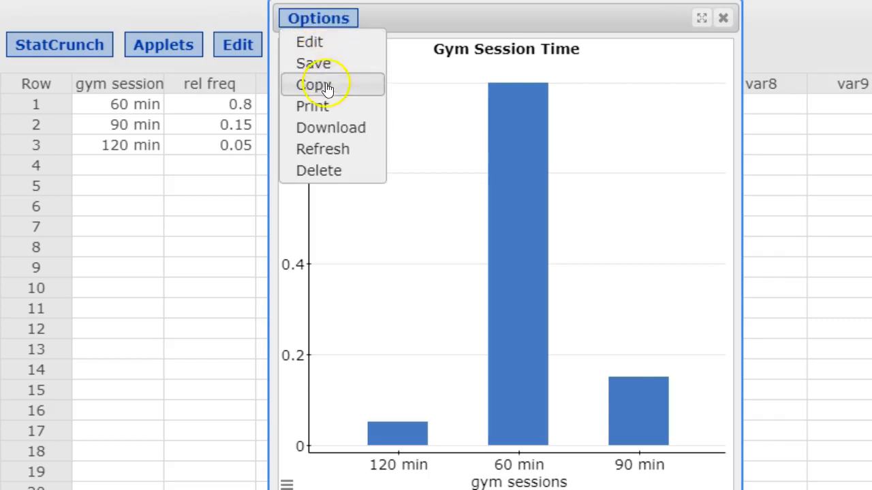
click(318, 42)
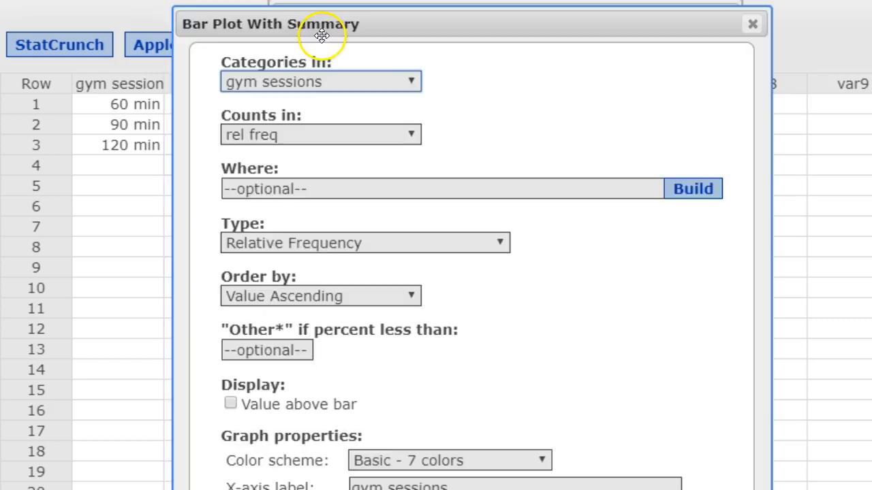
click(325, 296)
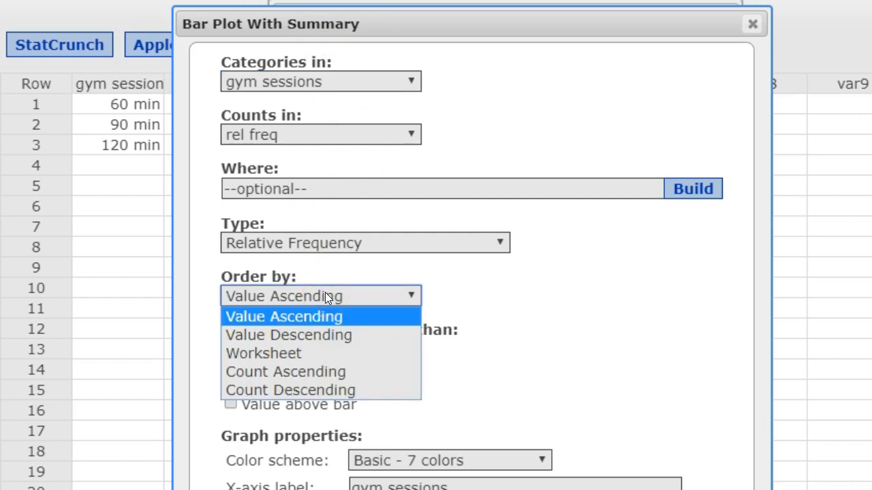
click(286, 353)
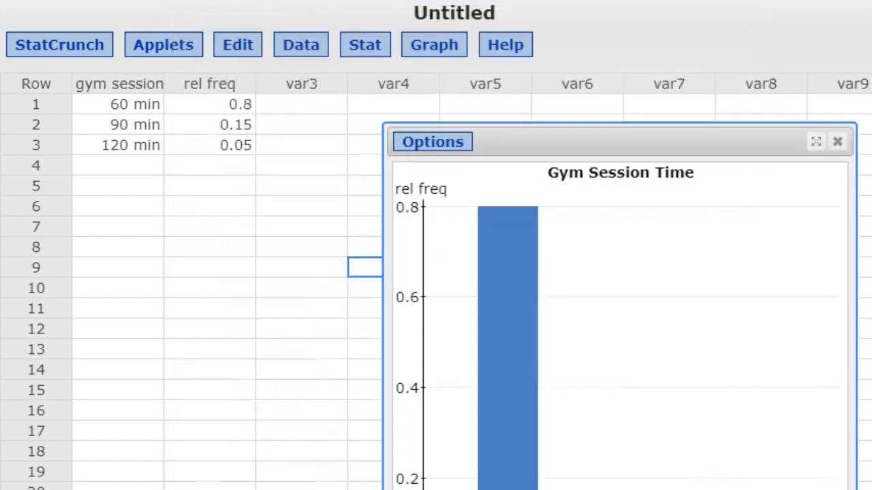
drag(674, 131, 562, 13)
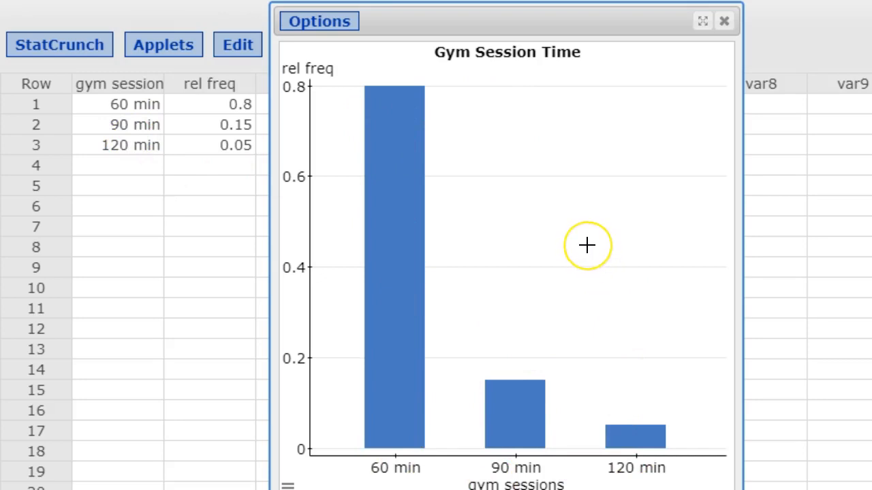
mouse_move(399, 189)
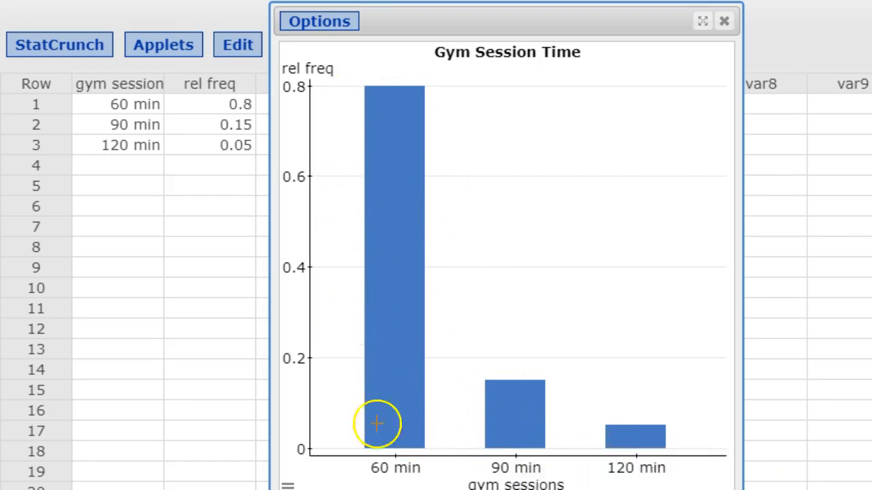
mouse_move(35, 109)
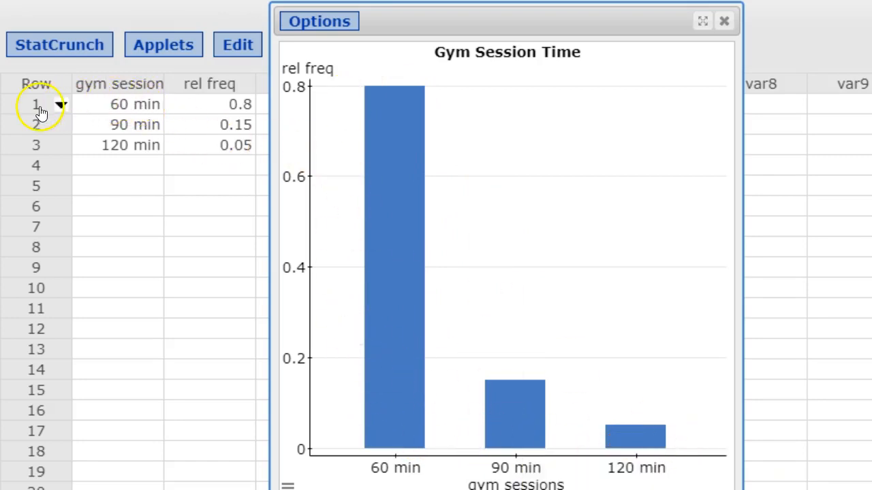